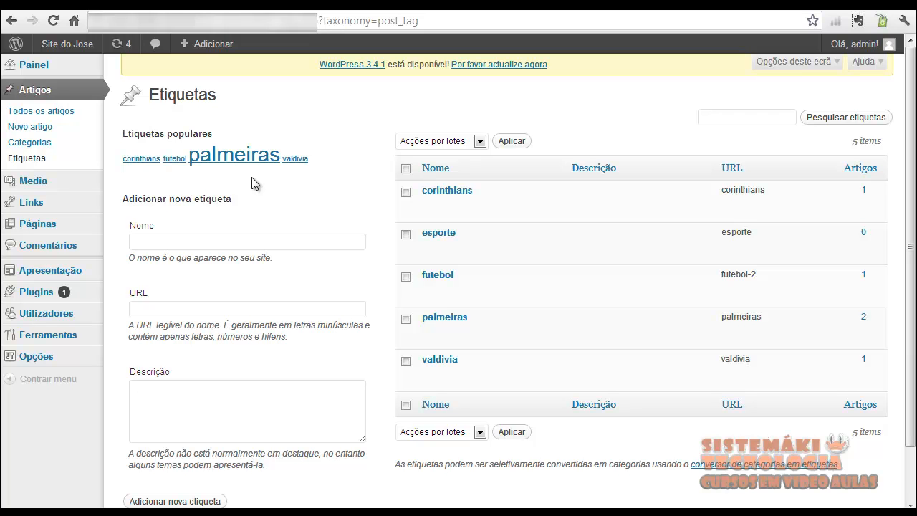
Add a new tag named "São Paulo", leaving its URL and description empty
left_click(164, 243)
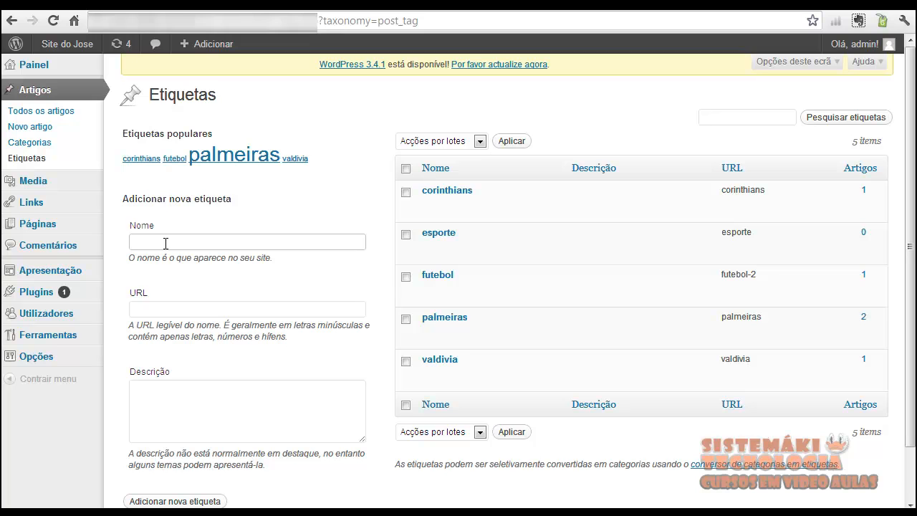
left_click(158, 400)
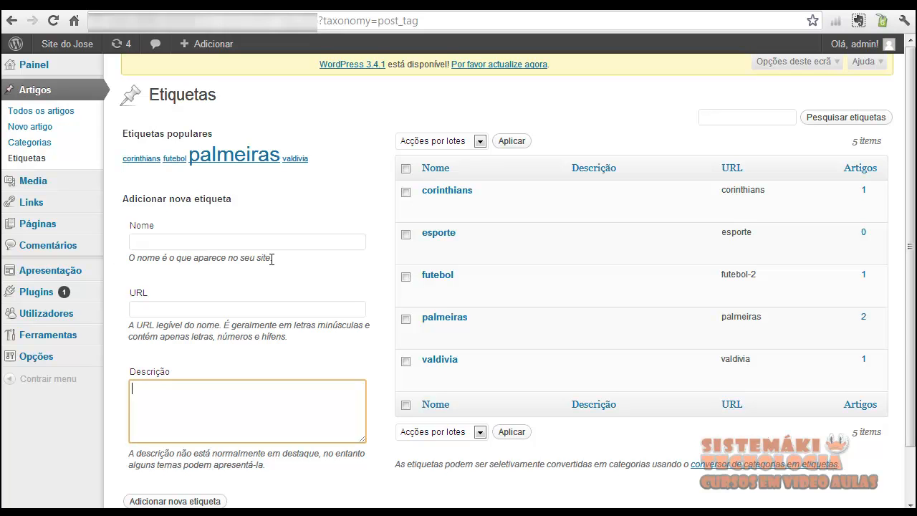
left_click(151, 243)
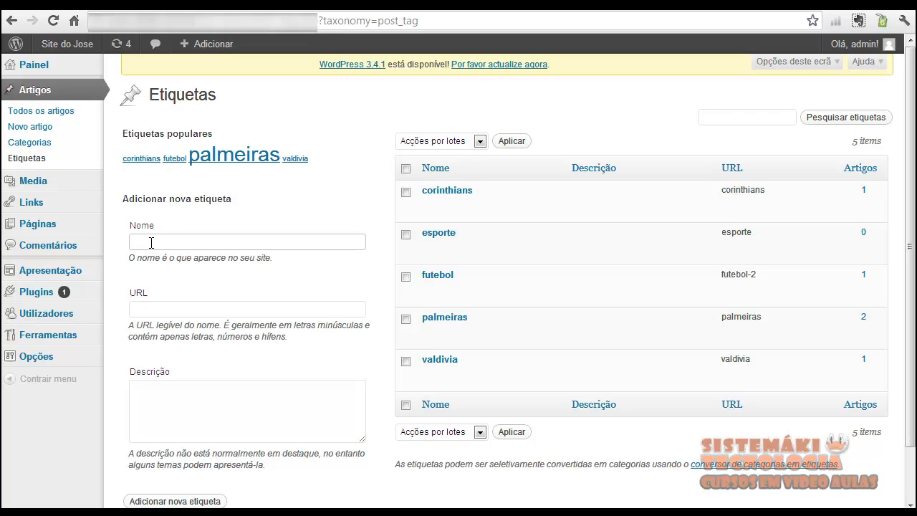
type("São Paulo")
left_click(164, 310)
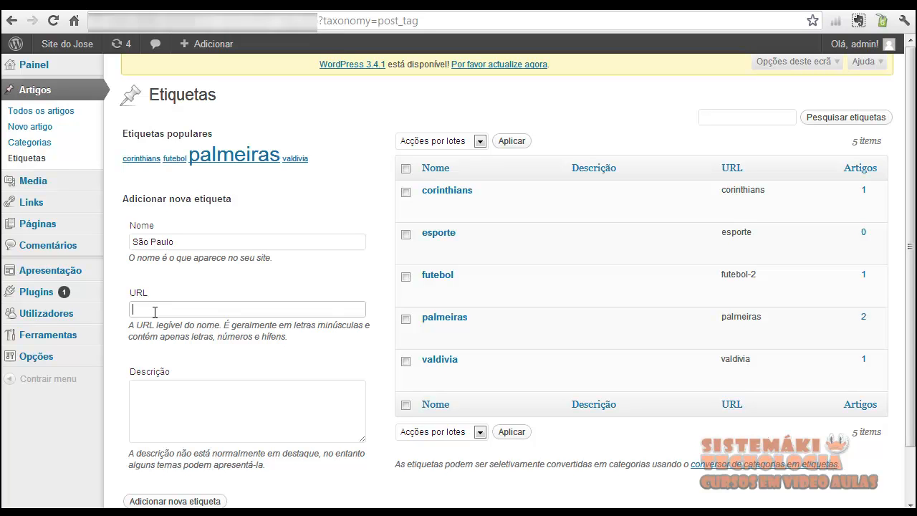
left_click(152, 402)
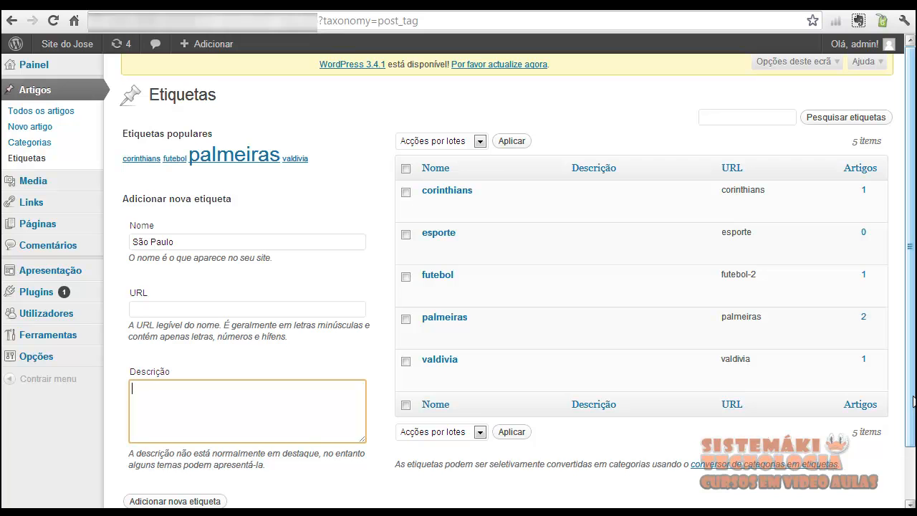
left_click(611, 8)
scroll(660, 429, "down", 2)
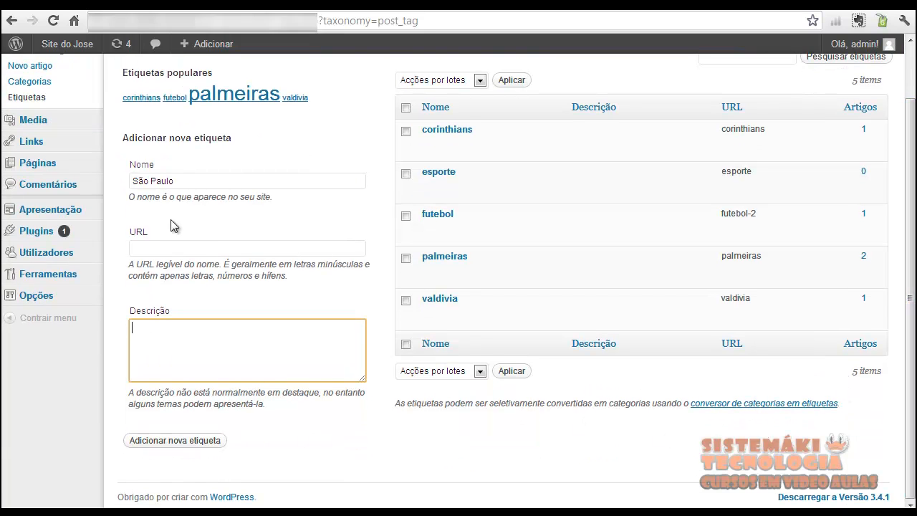
left_click(152, 442)
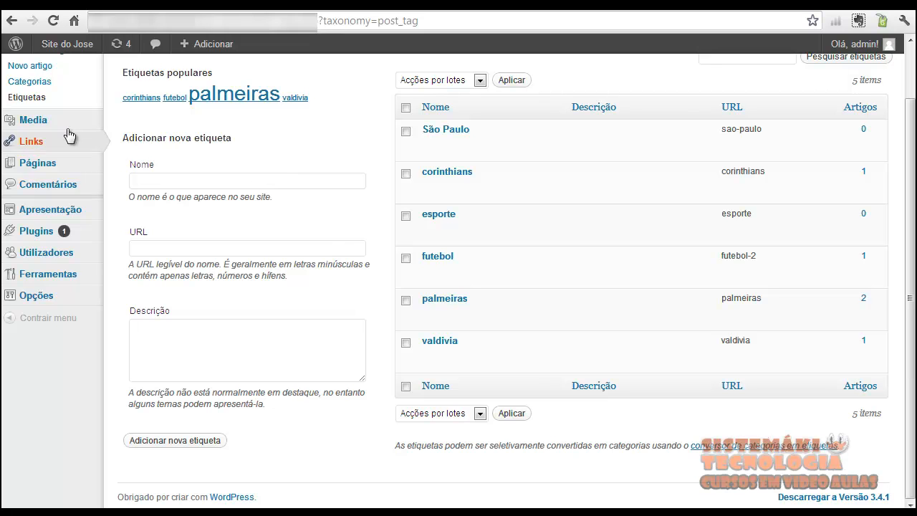
Open the media library and examine the listed file's author and available actions
left_click(29, 123)
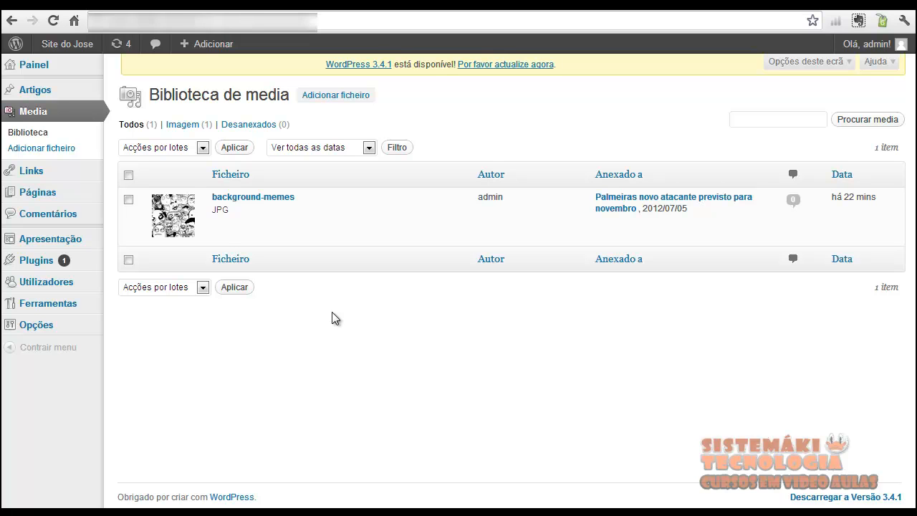
mouse_move(222, 235)
double_click(497, 197)
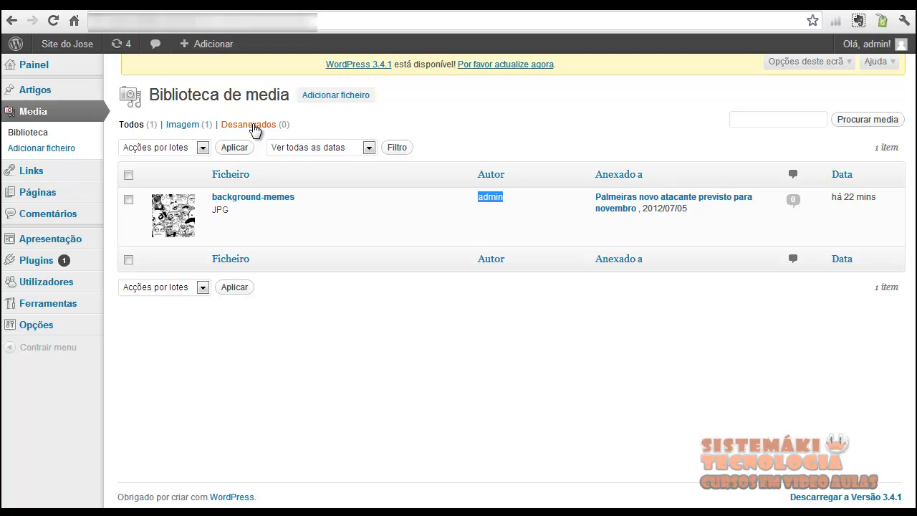
mouse_move(170, 232)
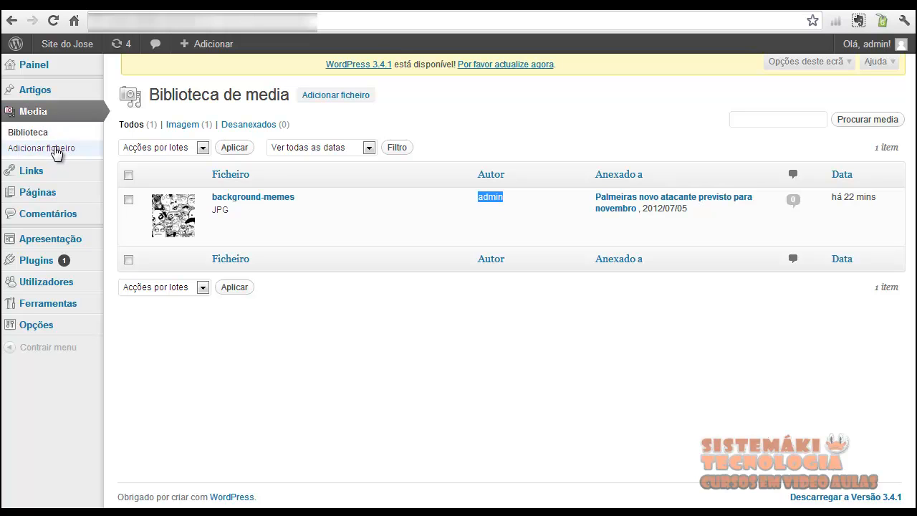
Upload the login PNG image from the Imagens library as a new media file
left_click(324, 98)
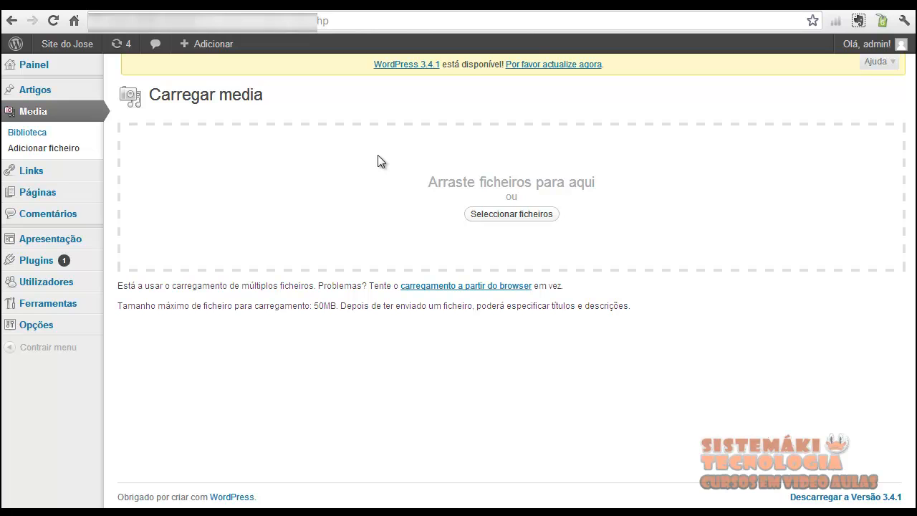
key("super+Left")
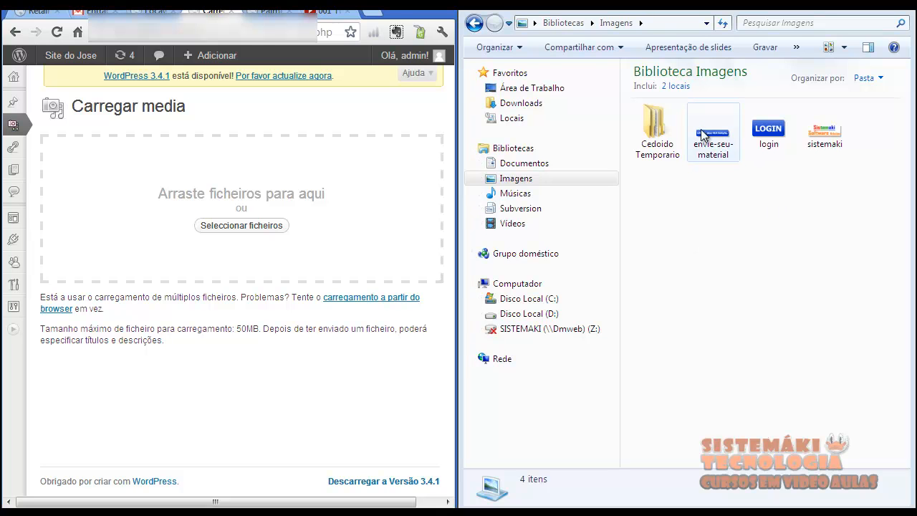
left_click(715, 145)
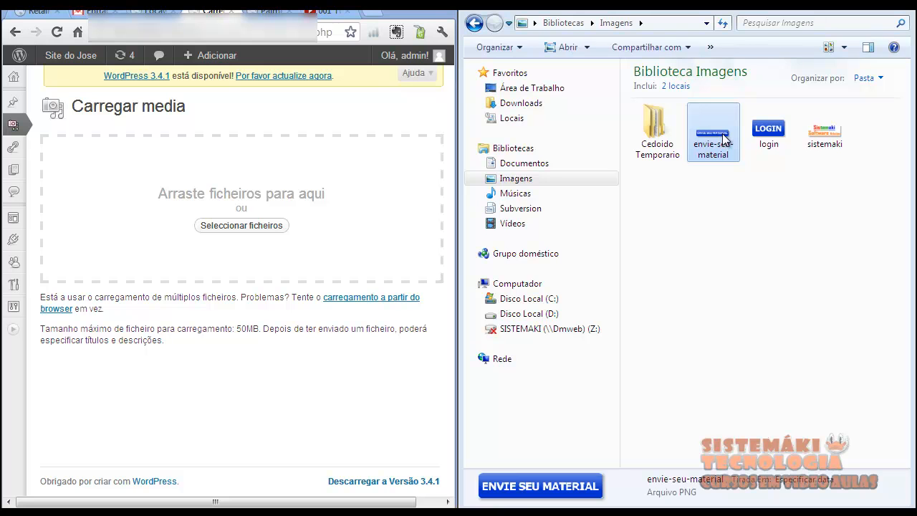
left_click(767, 138)
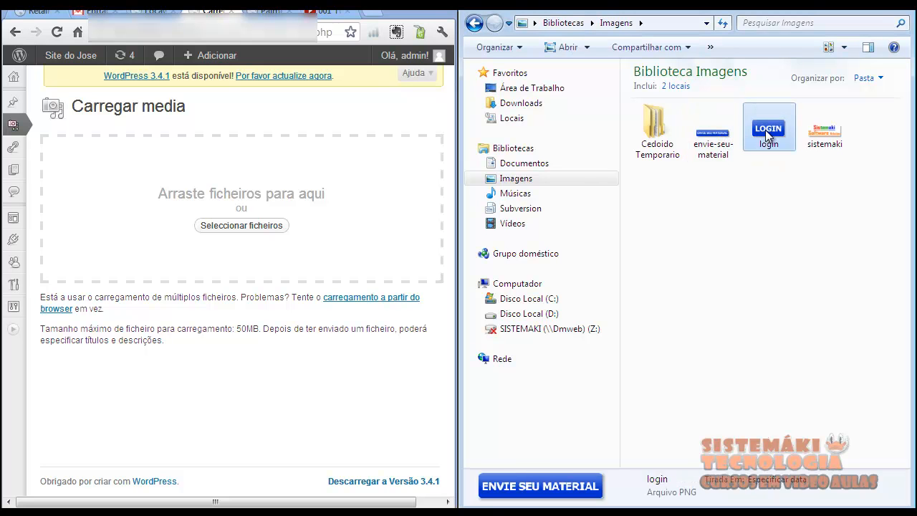
left_click_drag(763, 129, 136, 175)
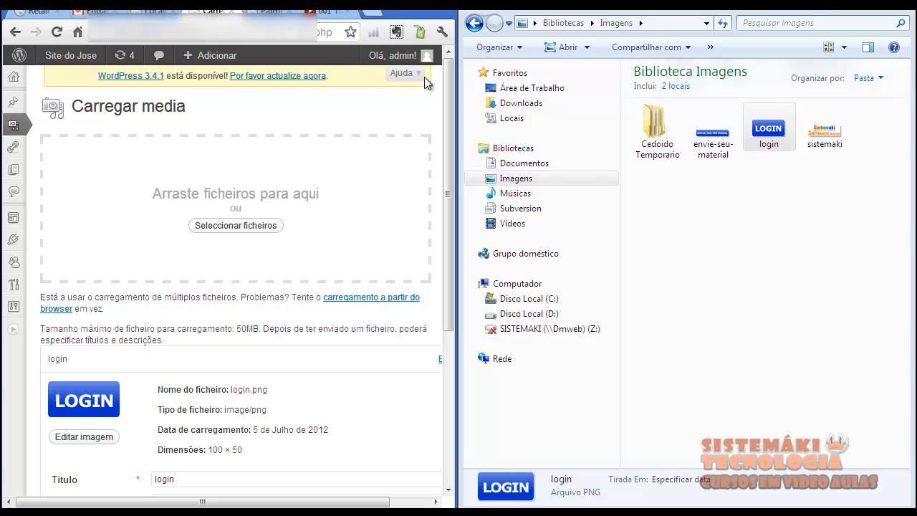
left_click(417, 8)
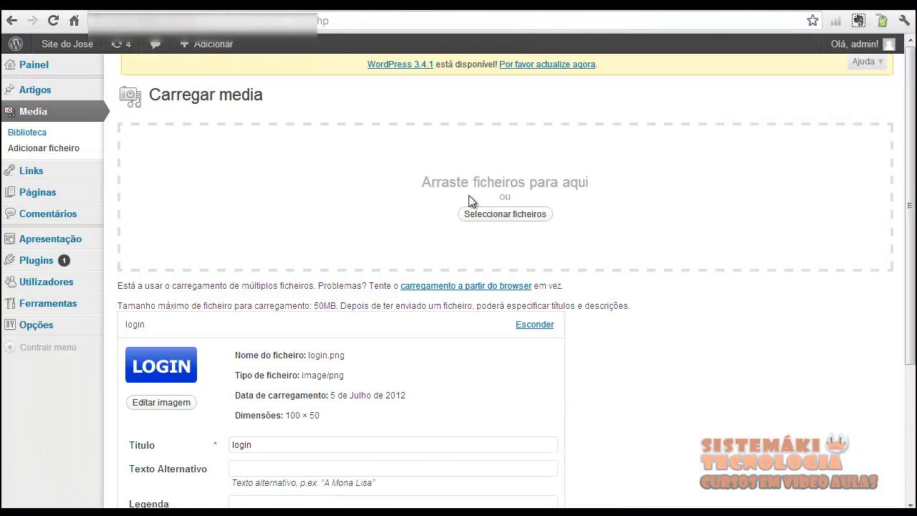
Review the uploaded image's details and save them with the title "login"
left_click_drag(913, 268, 913, 377)
left_click_drag(269, 281, 230, 282)
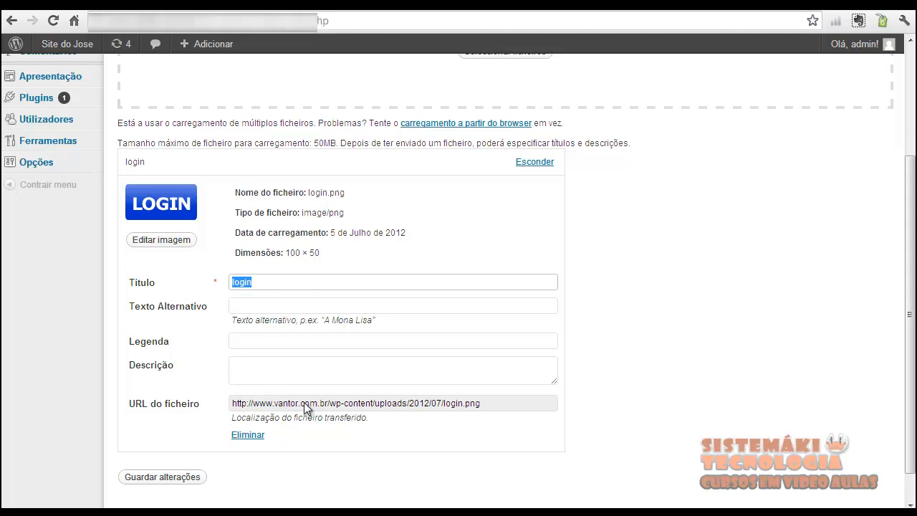
left_click(163, 476)
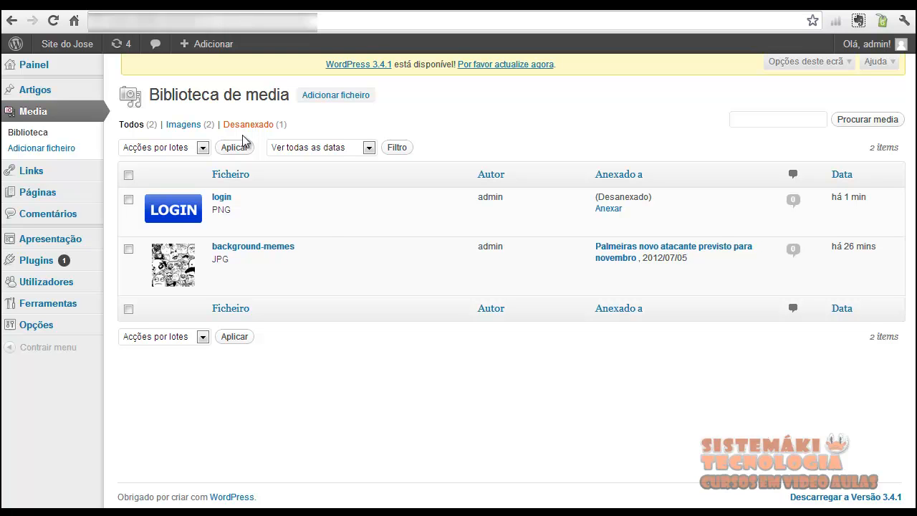
Open the login image's media details for editing and start the image editor
mouse_move(234, 224)
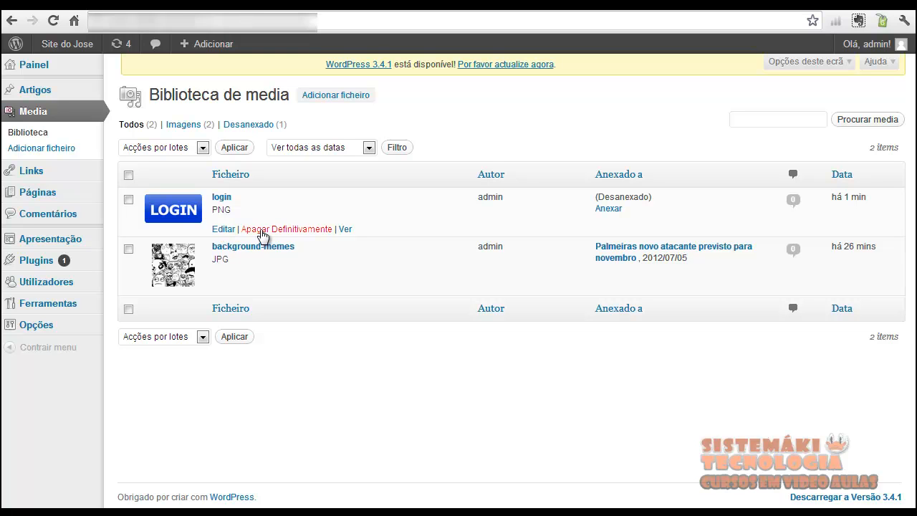
left_click(222, 231)
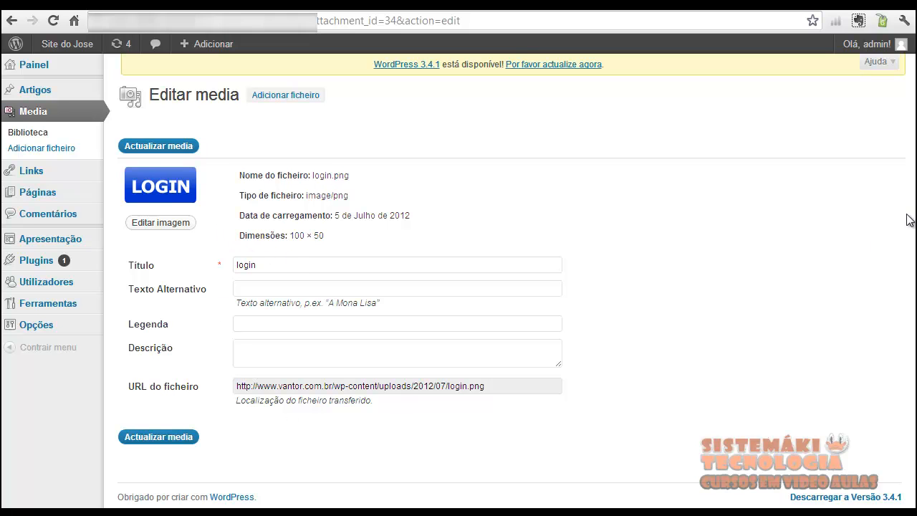
left_click(158, 225)
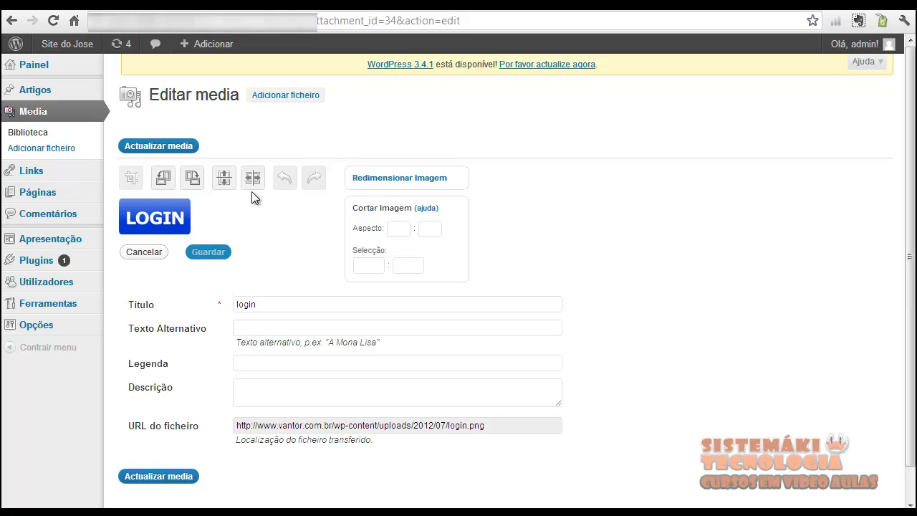
Try rotating the login image a quarter turn counterclockwise and clockwise, returning it to upright each time
left_click(163, 179)
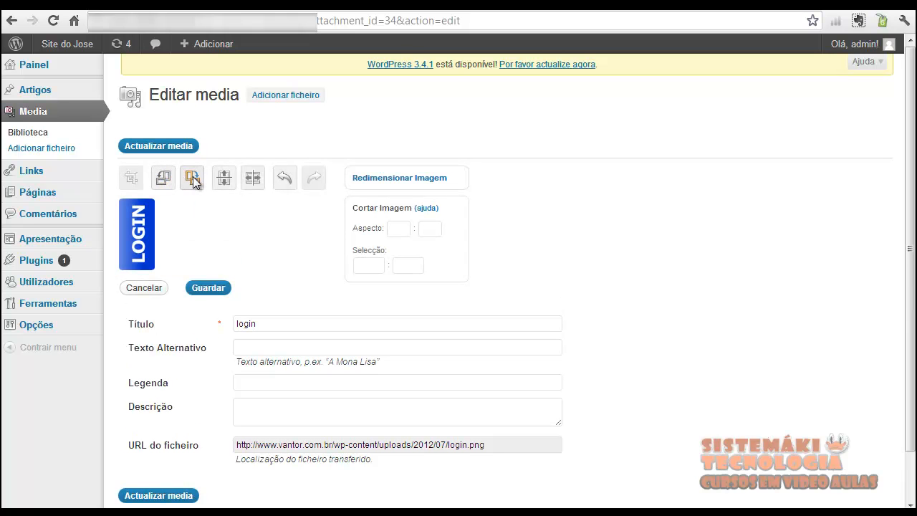
left_click(194, 176)
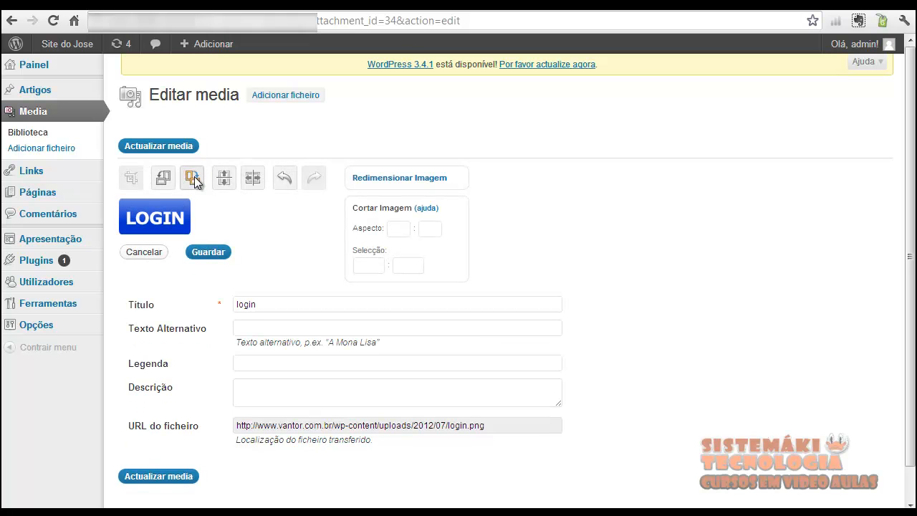
left_click(194, 177)
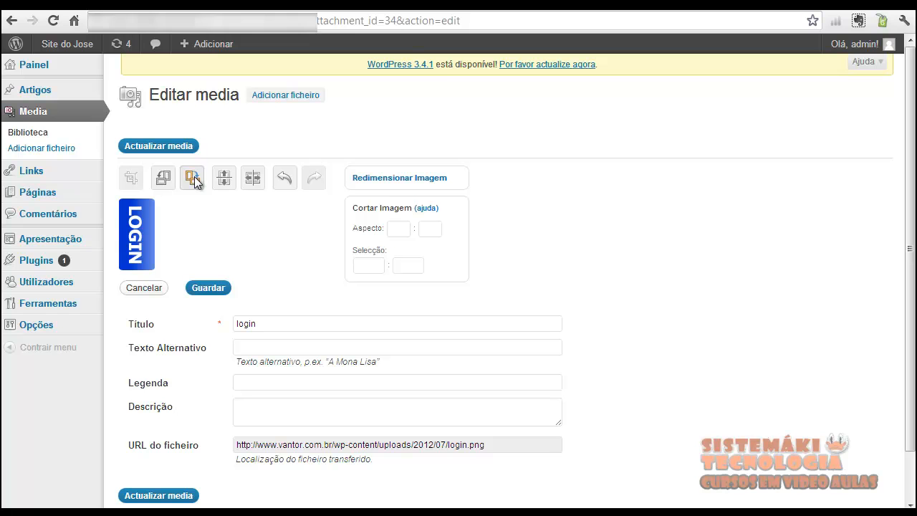
left_click(164, 179)
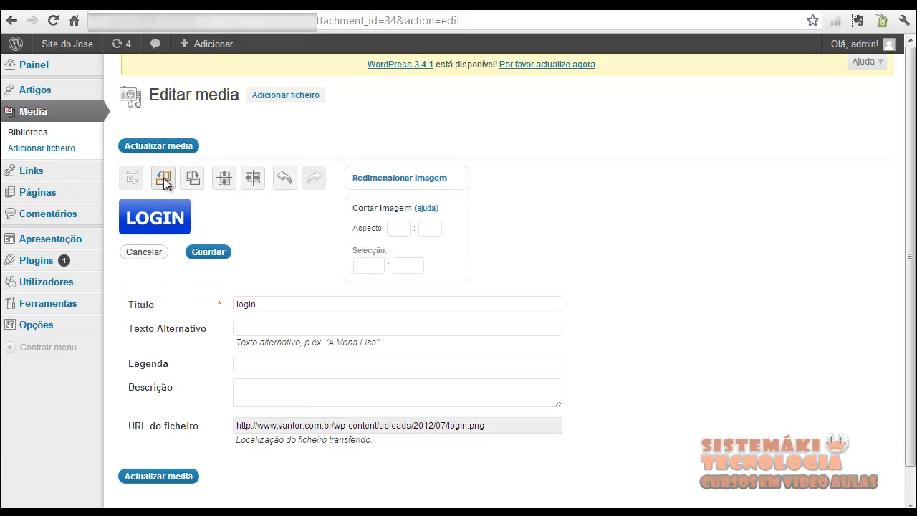
Try flipping the login image vertically and horizontally, reversing each flip
left_click(225, 183)
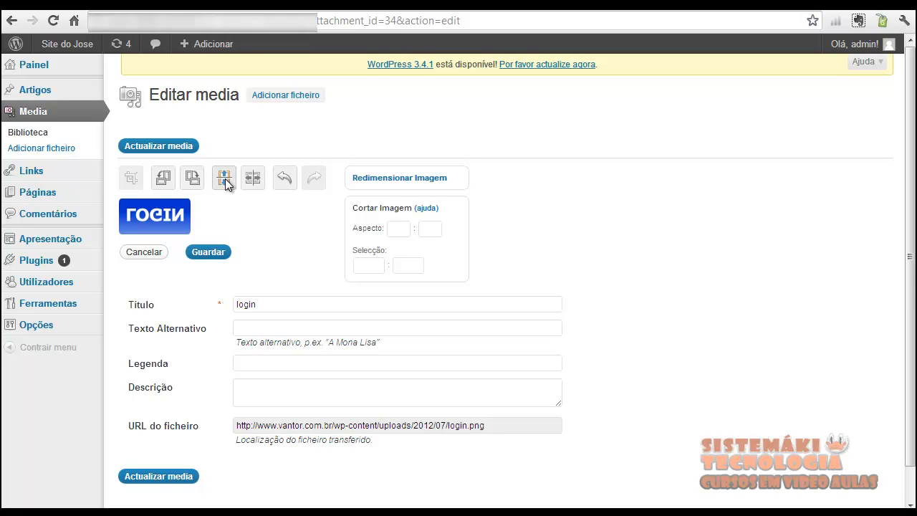
left_click(226, 183)
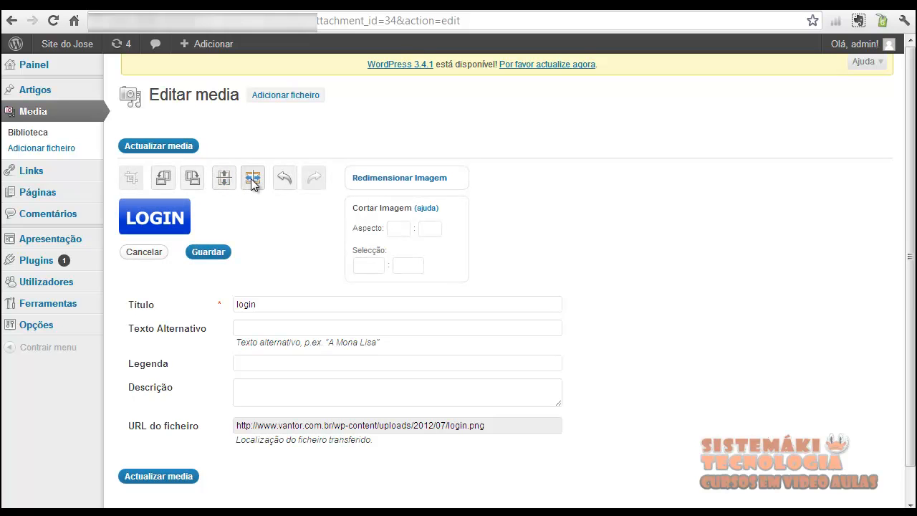
left_click(250, 178)
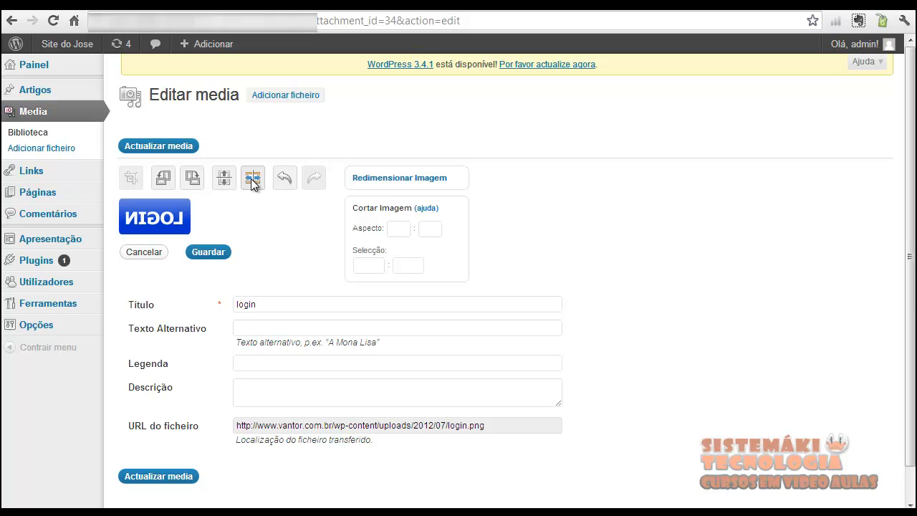
left_click(251, 178)
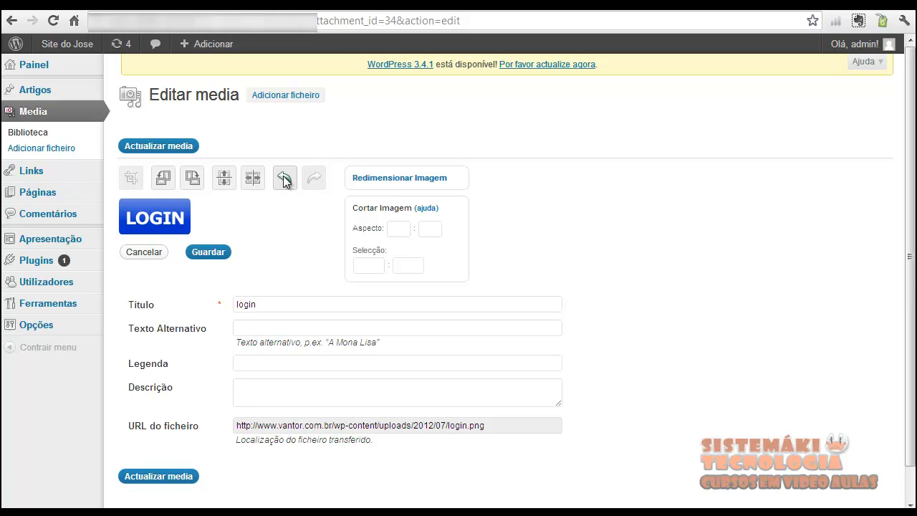
Enter a 15:10 crop aspect ratio for the login image, then save the image and update its media entry
left_click(401, 227)
type("15")
left_click(434, 229)
type("10")
left_click(208, 252)
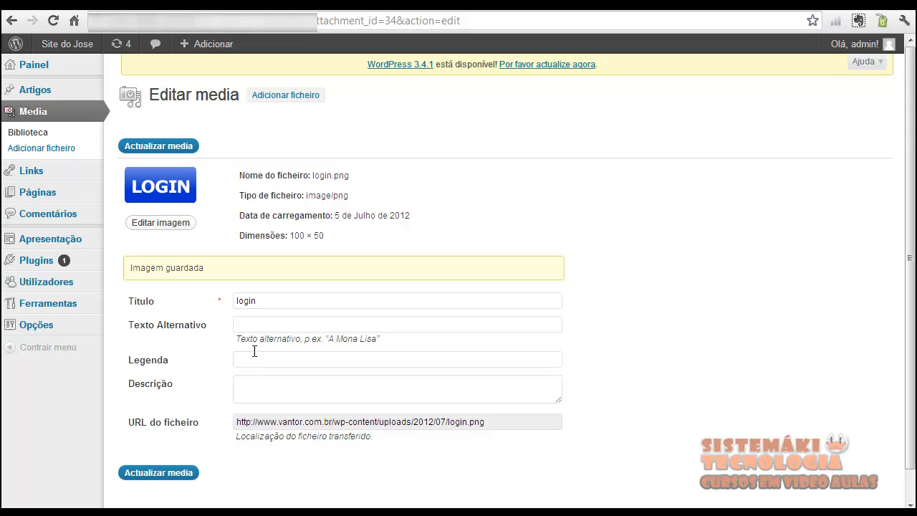
left_click(158, 476)
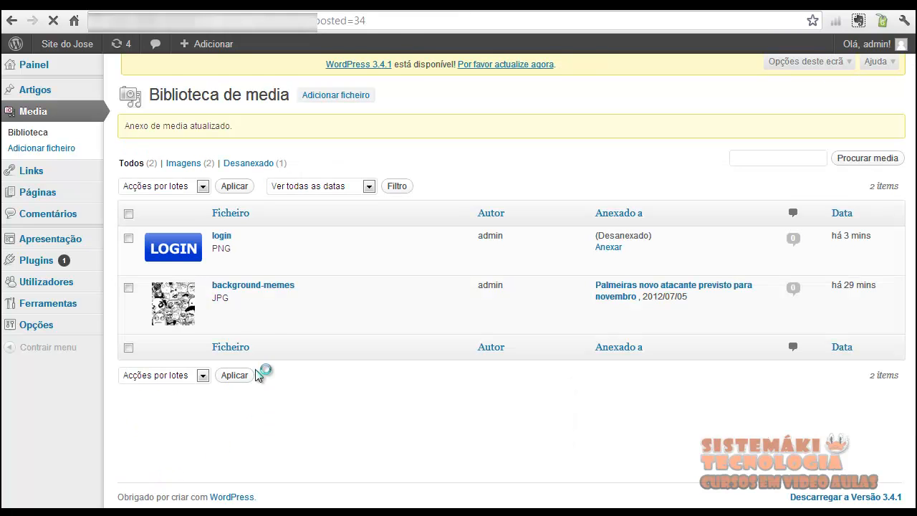
View the login image's page on the public site and return to the media library
mouse_move(239, 258)
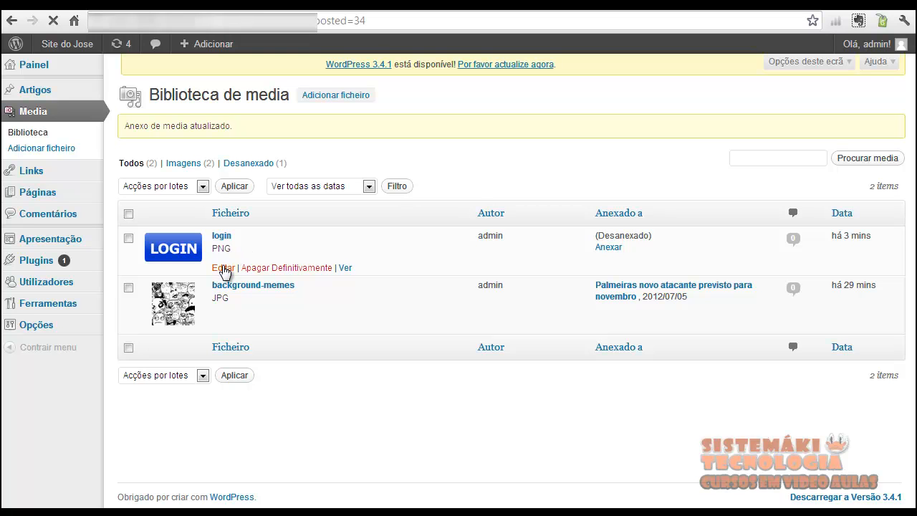
left_click(344, 269)
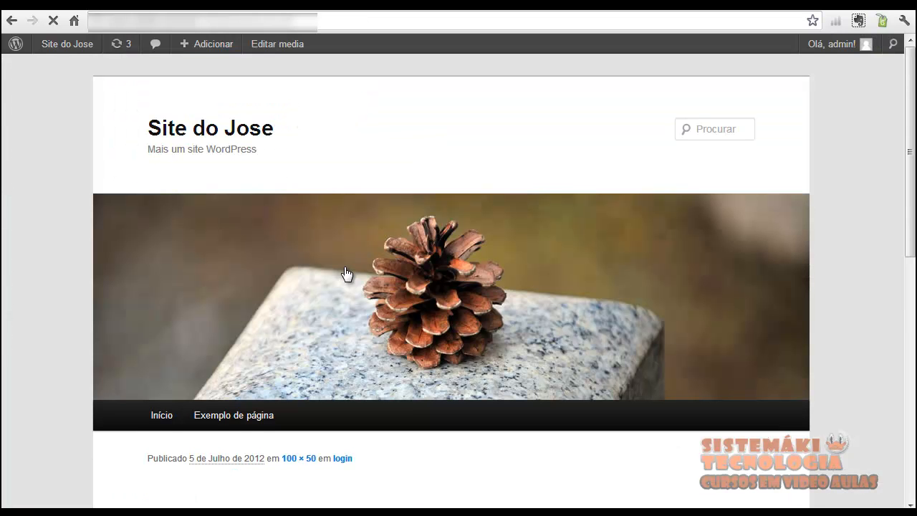
left_click_drag(911, 90, 913, 218)
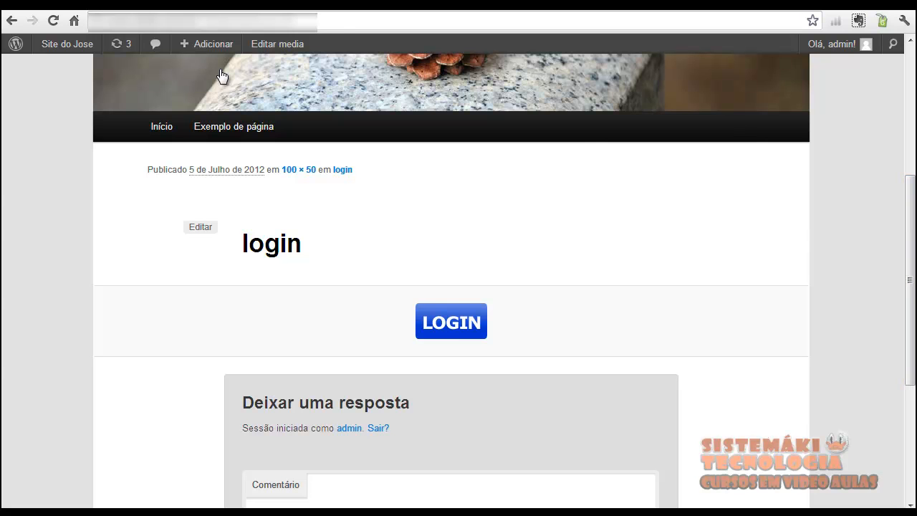
left_click(12, 21)
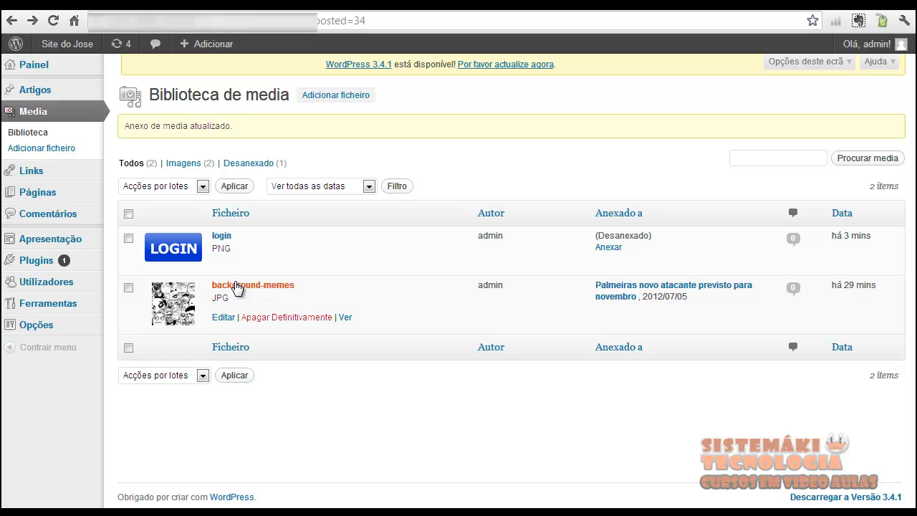
Open the media upload page and look over the options under Links, Utilizadores and Ferramentas
left_click(334, 97)
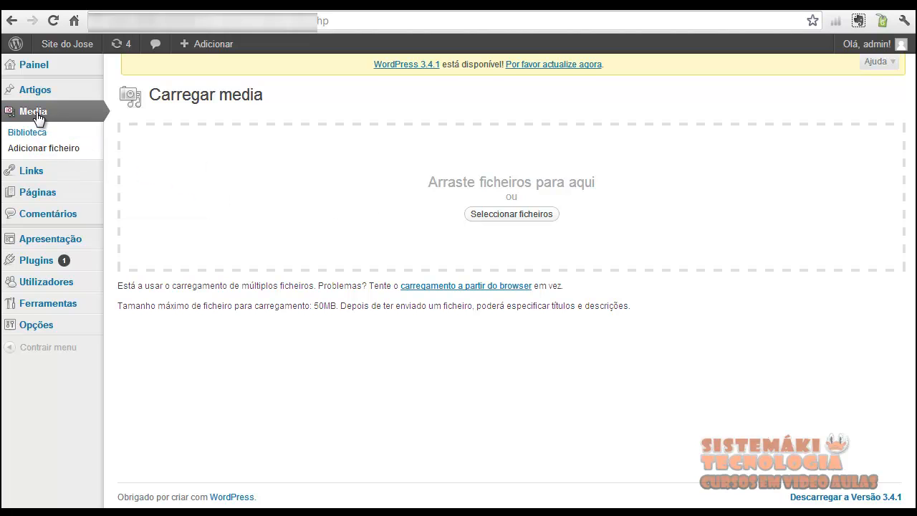
mouse_move(32, 175)
mouse_move(35, 285)
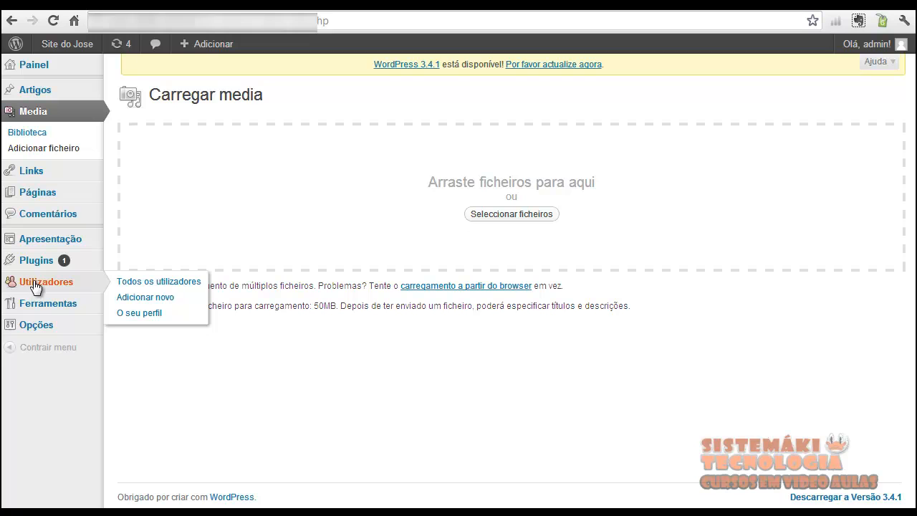
mouse_move(37, 307)
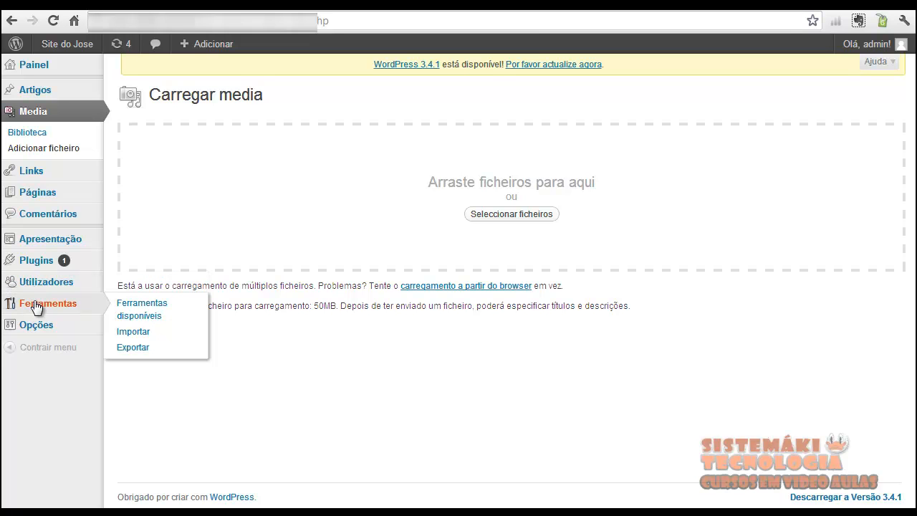